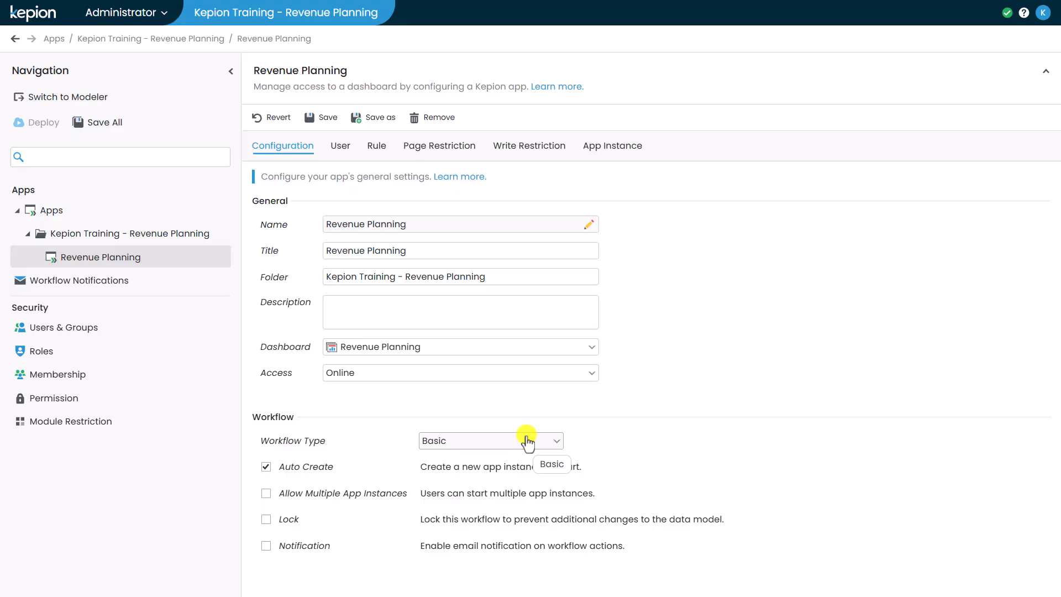
# Set the Revenue Planning workflow type to Advanced and add one user as Contributor.
pyautogui.click(527, 441)
pyautogui.click(491, 481)
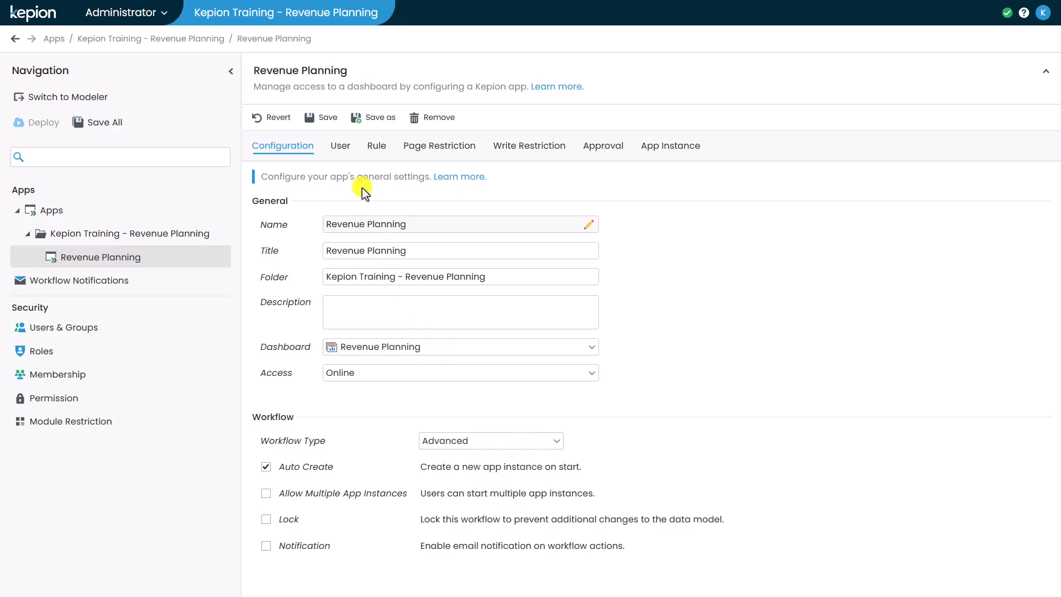
pyautogui.click(341, 147)
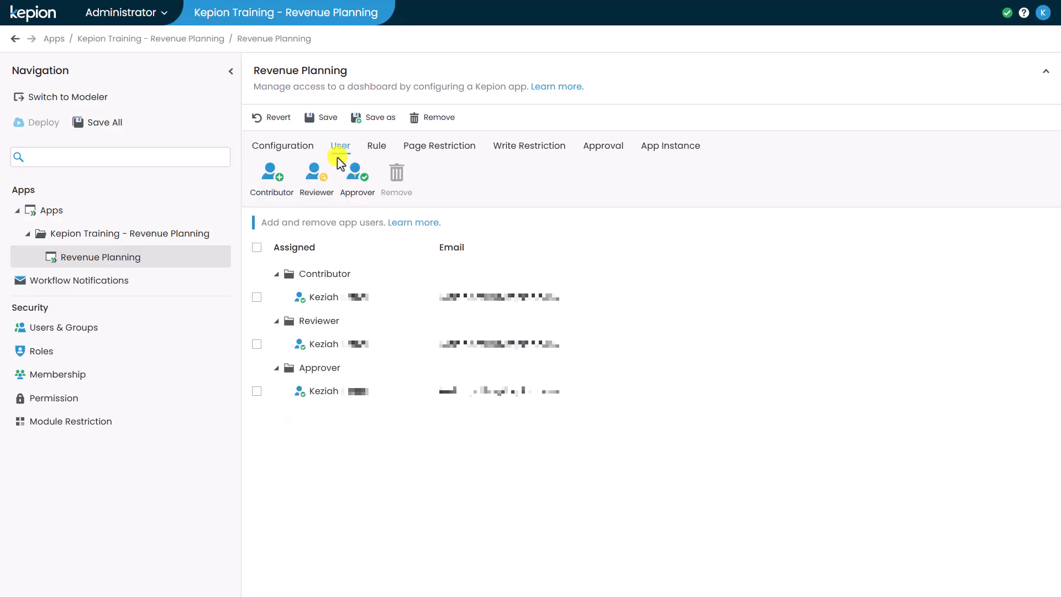
pyautogui.click(280, 194)
pyautogui.click(350, 239)
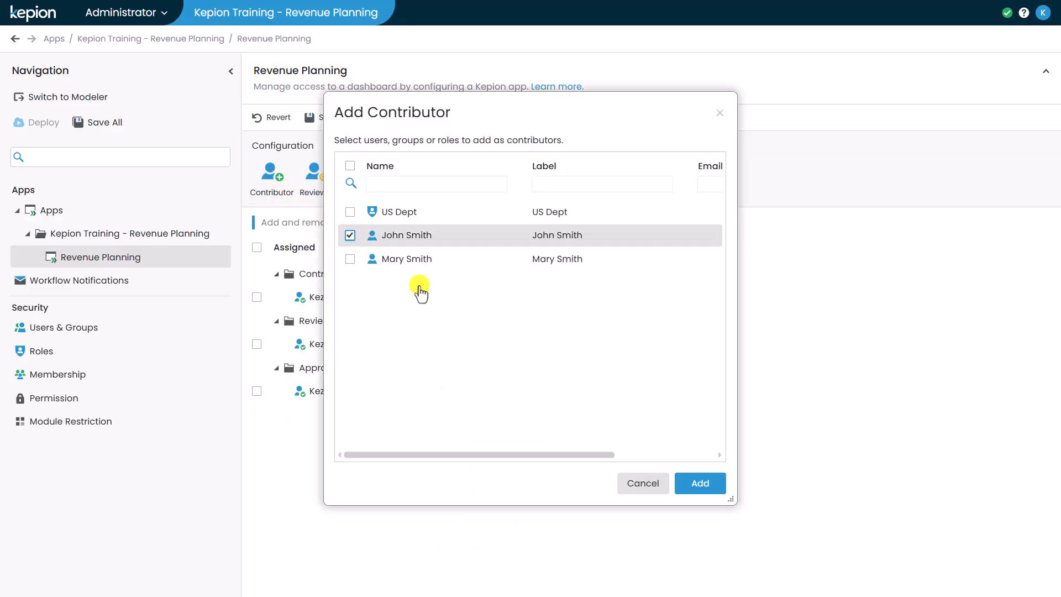
pyautogui.click(688, 485)
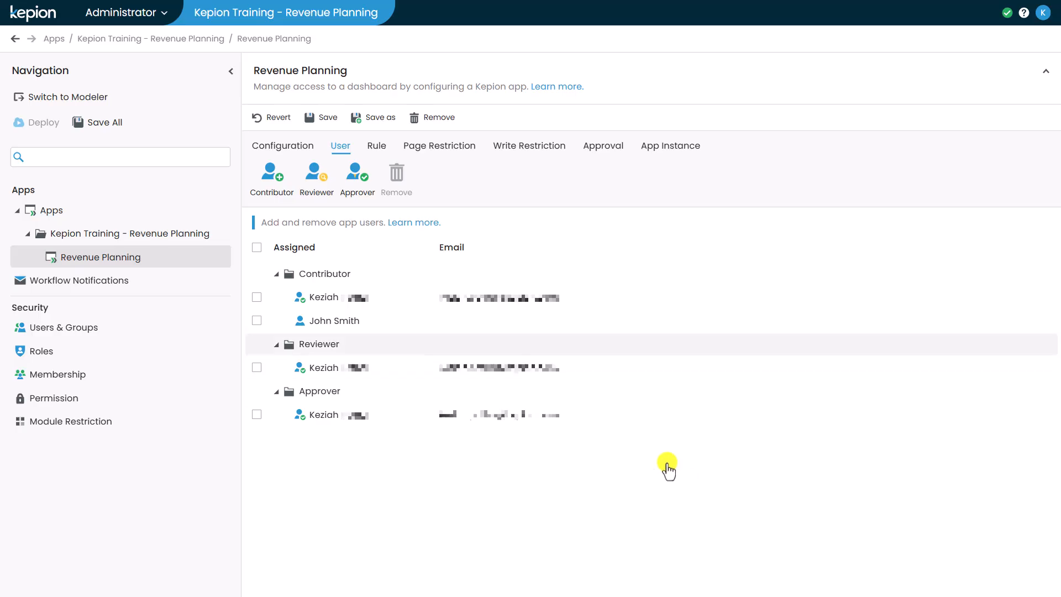
# Add another user to the app as Approver.
pyautogui.click(359, 187)
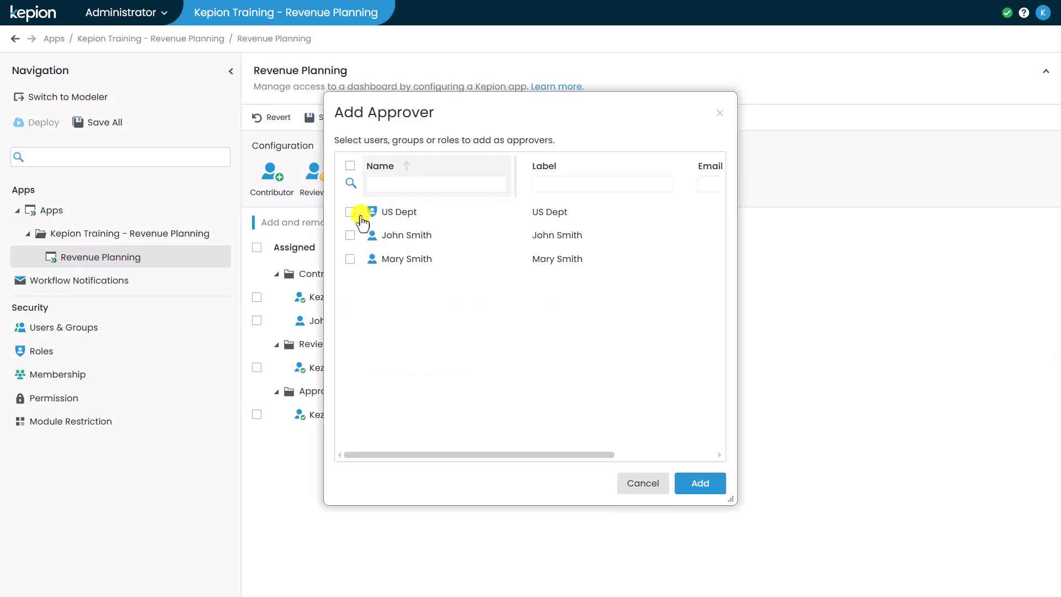
pyautogui.click(353, 259)
pyautogui.click(700, 485)
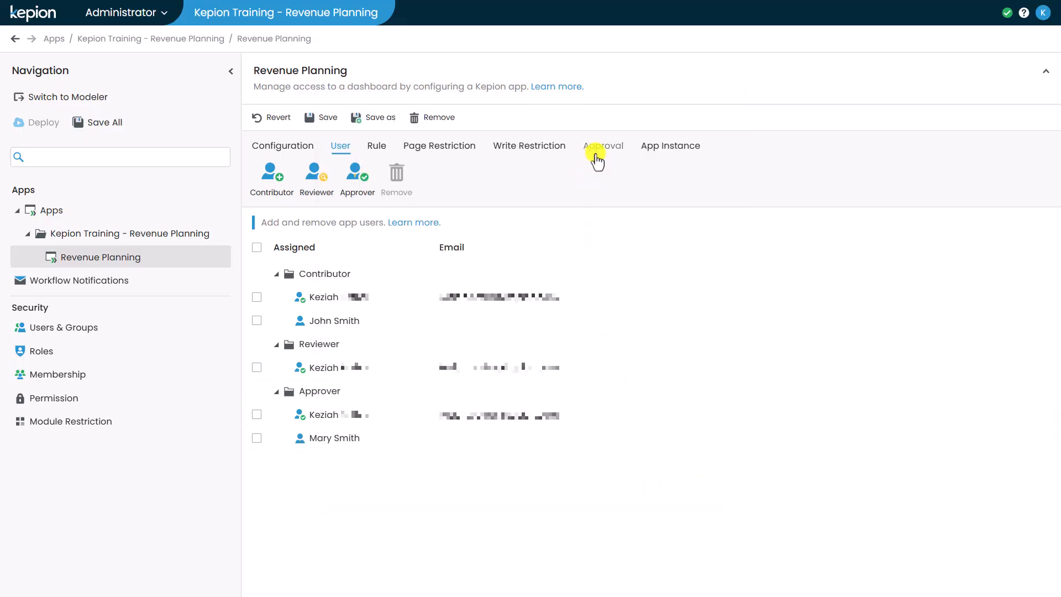
pyautogui.click(592, 158)
# Add a new approval chain that applies to the contributor user.
pyautogui.click(264, 172)
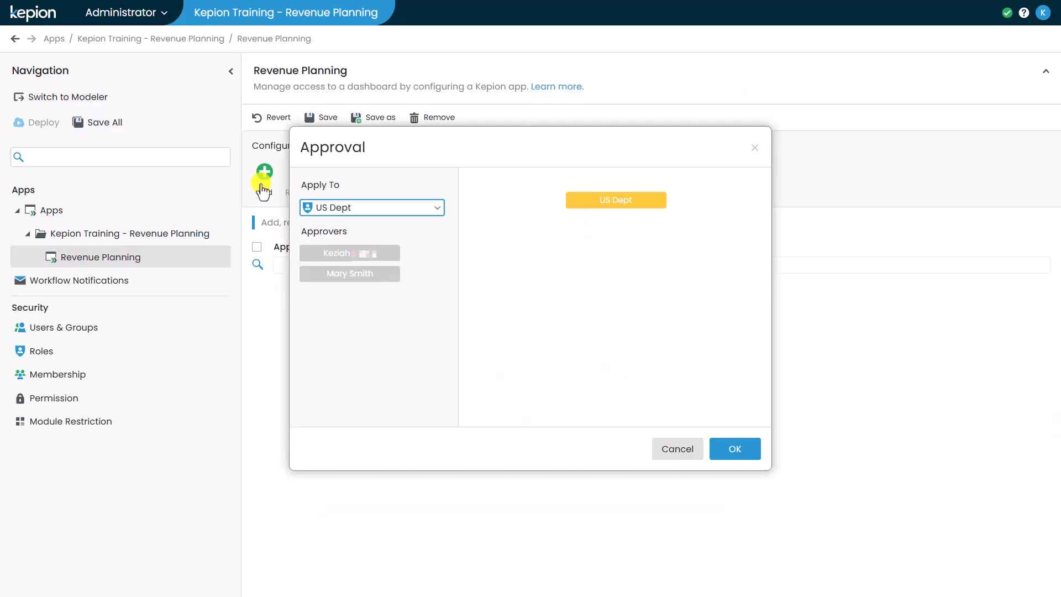
pyautogui.click(357, 208)
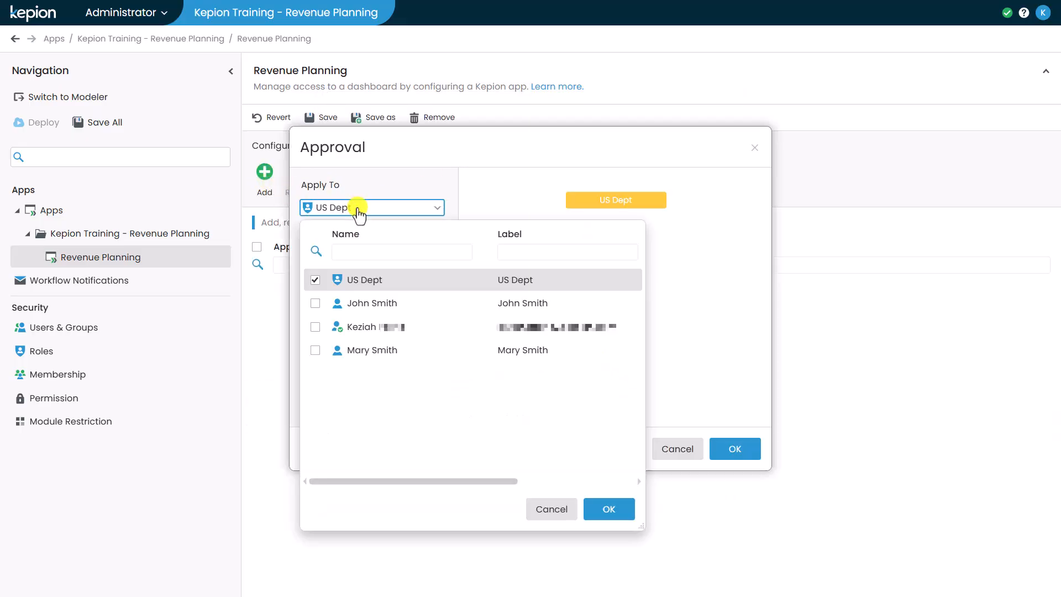
pyautogui.click(378, 303)
pyautogui.click(617, 509)
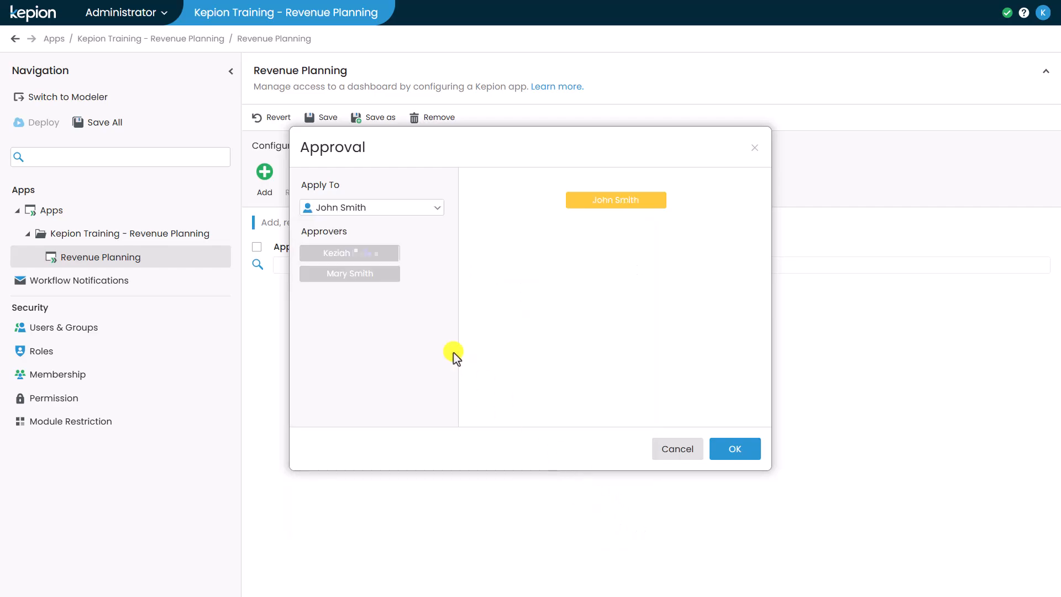
# Place the approver as the chain's next step, confirm it, and save Revenue Planning.
pyautogui.moveTo(369, 276); pyautogui.dragTo(638, 228)
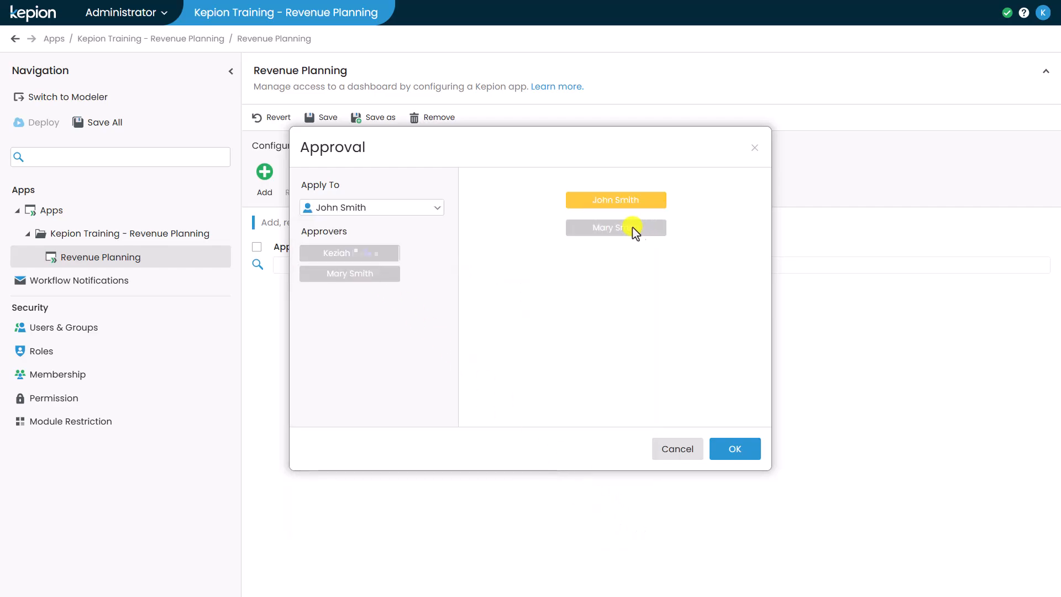
pyautogui.moveTo(350, 256); pyautogui.dragTo(614, 256)
pyautogui.moveTo(387, 272); pyautogui.dragTo(398, 310)
pyautogui.click(734, 446)
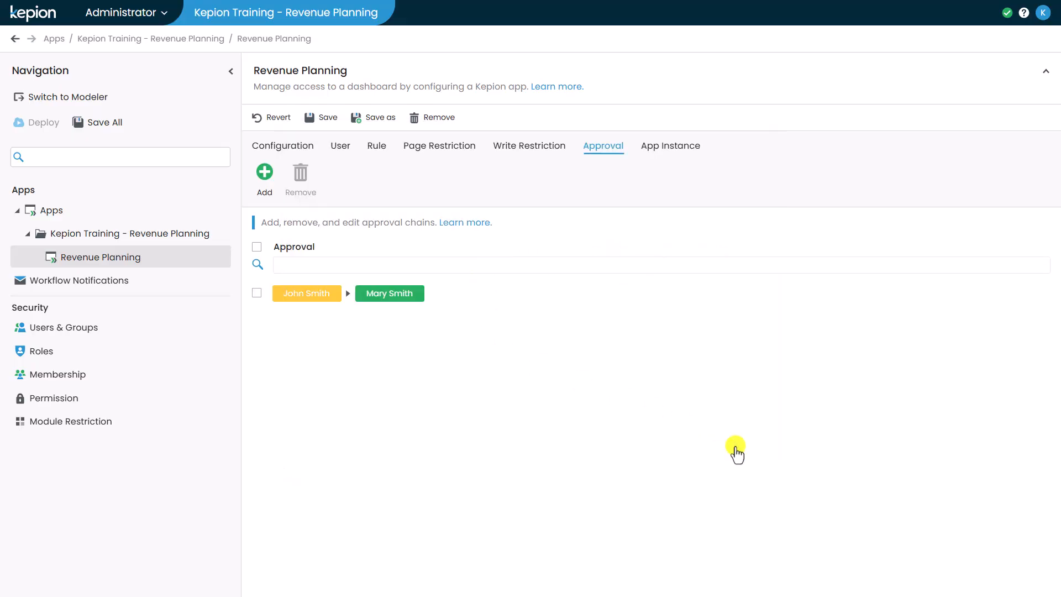
pyautogui.click(89, 127)
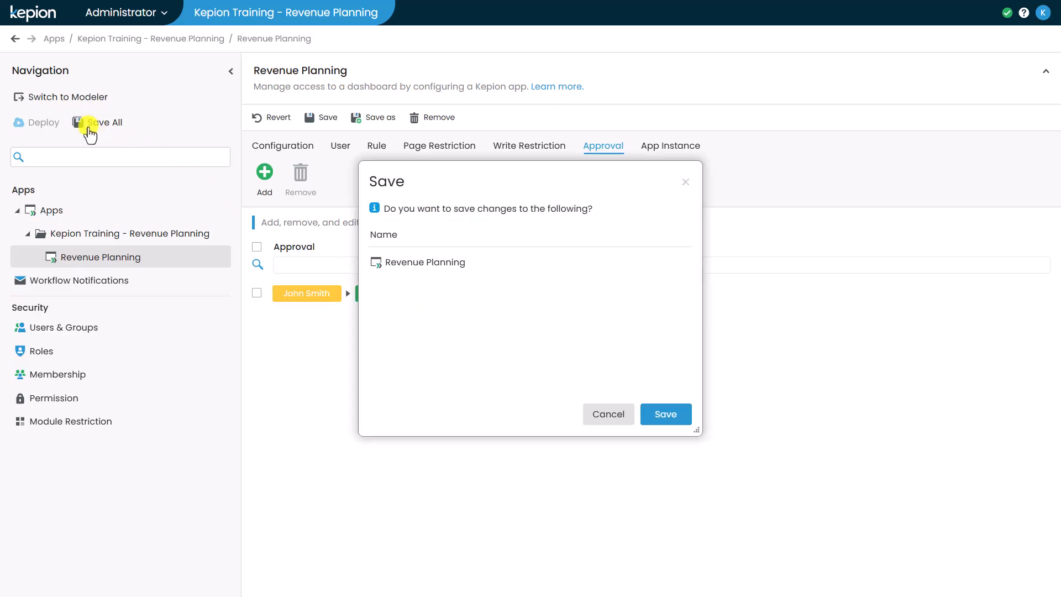
pyautogui.click(659, 416)
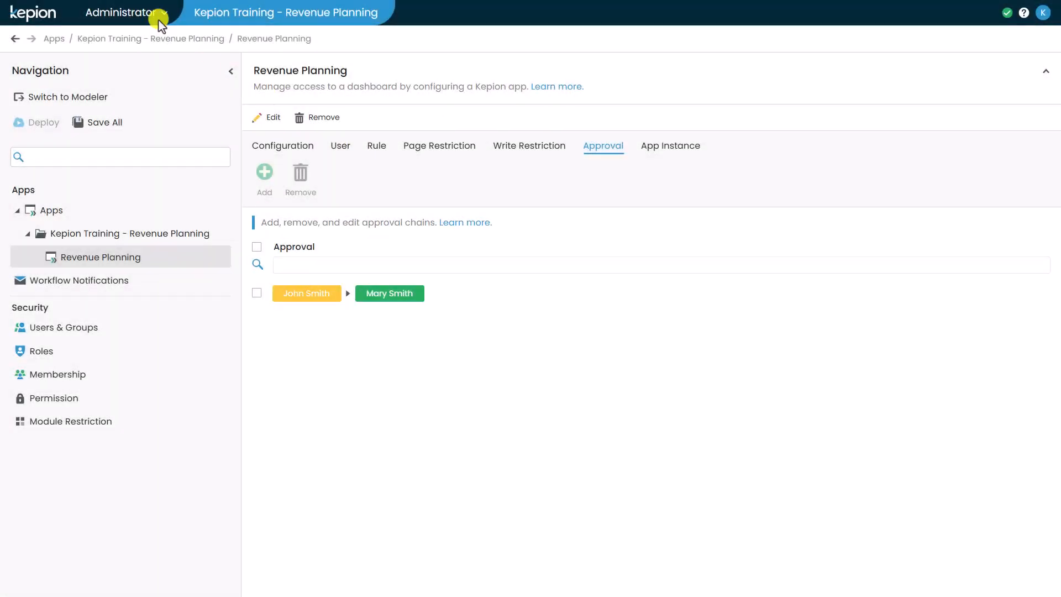
# Switch to the Apps module and impersonate the contributor by name as a Custom User.
pyautogui.click(151, 15)
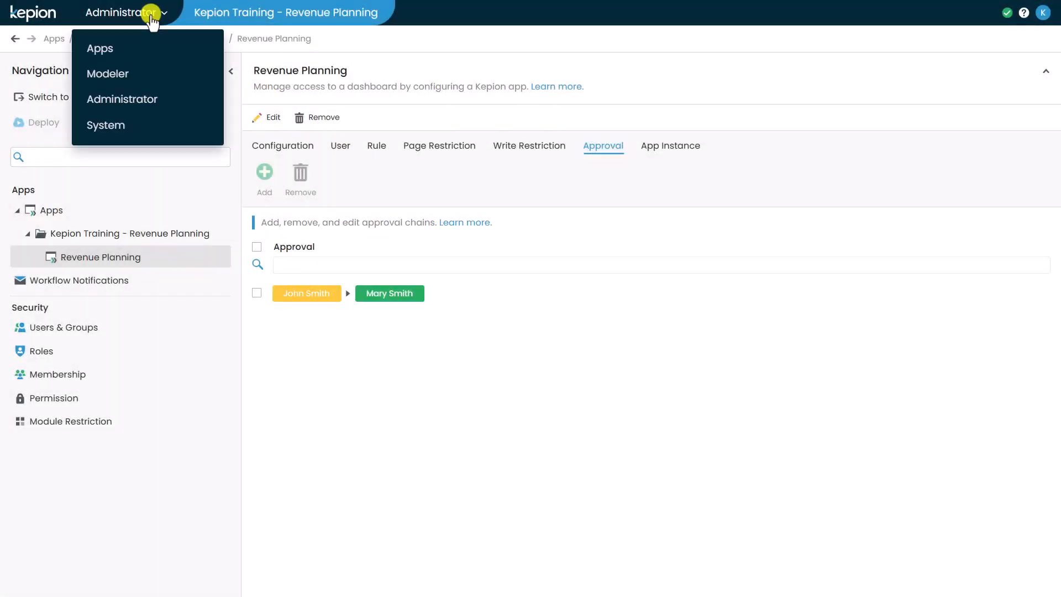
pyautogui.click(124, 48)
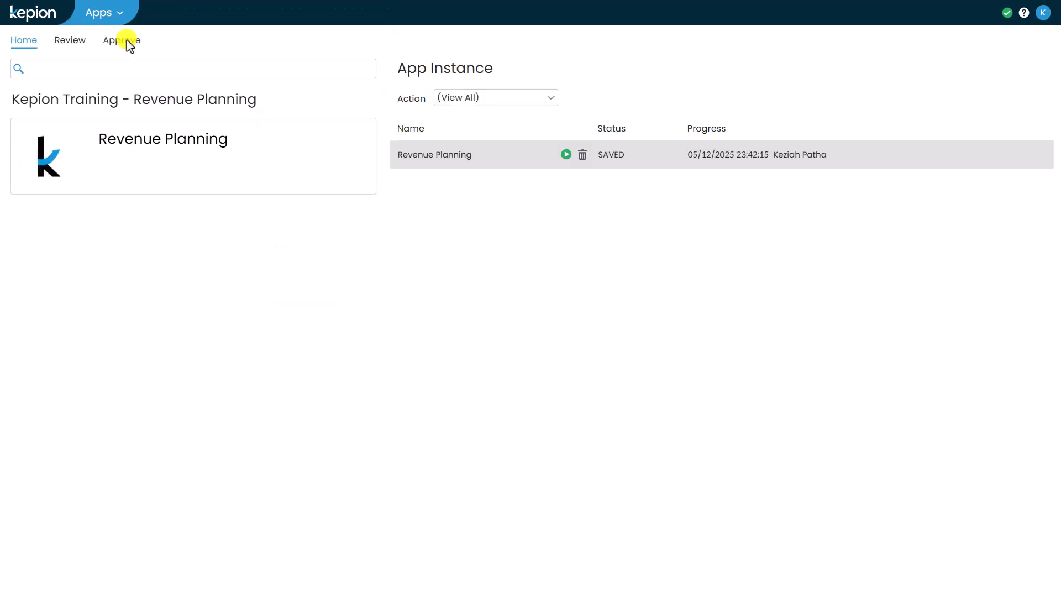
pyautogui.click(1041, 12)
pyautogui.click(1005, 44)
pyautogui.click(544, 237)
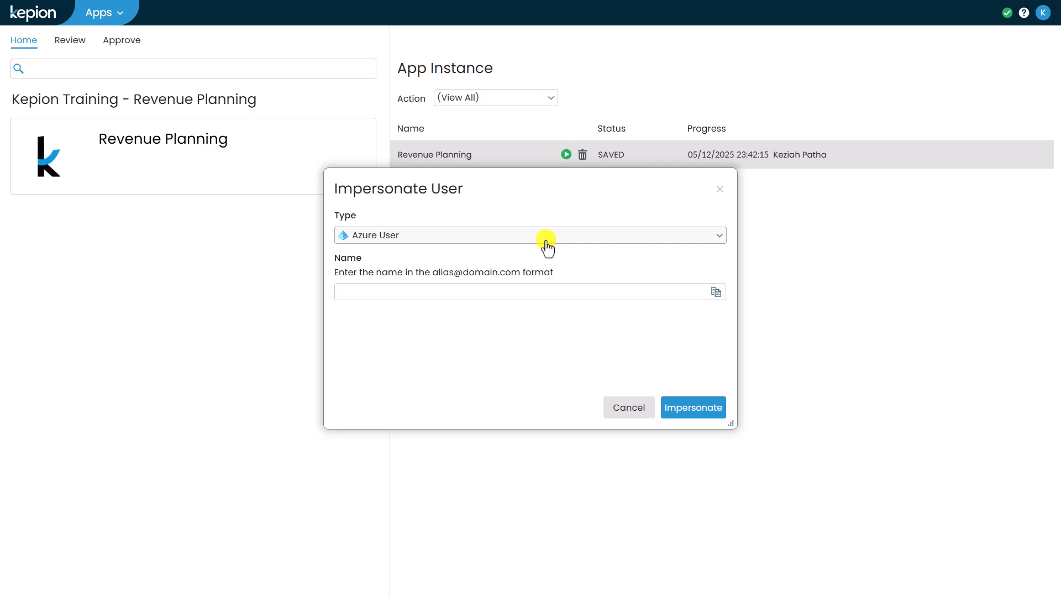
pyautogui.click(495, 277)
pyautogui.click(461, 280)
pyautogui.write('Jo')
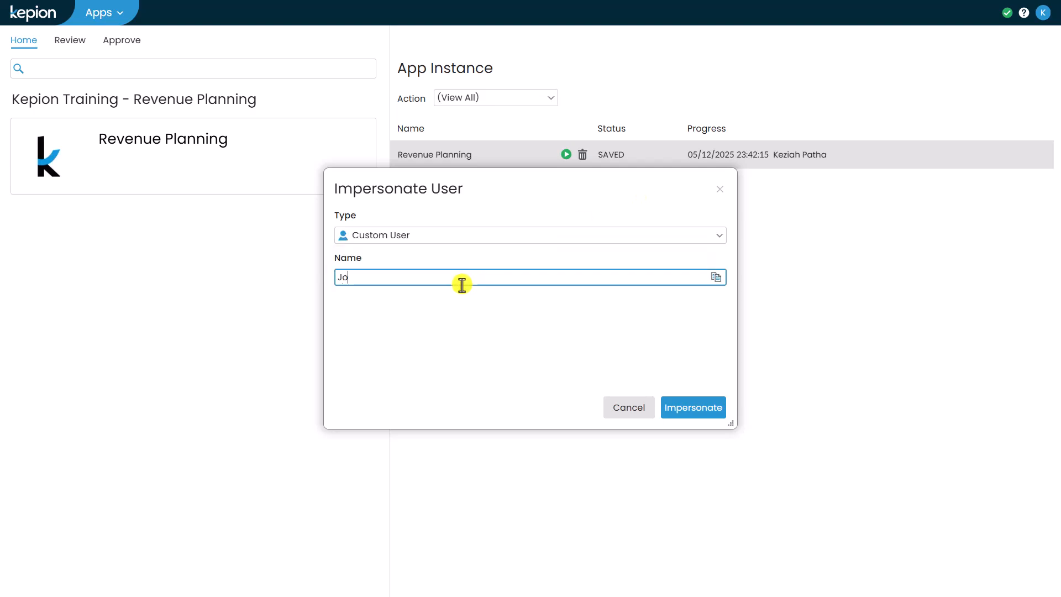
pyautogui.write('hn Smith')
pyautogui.click(672, 409)
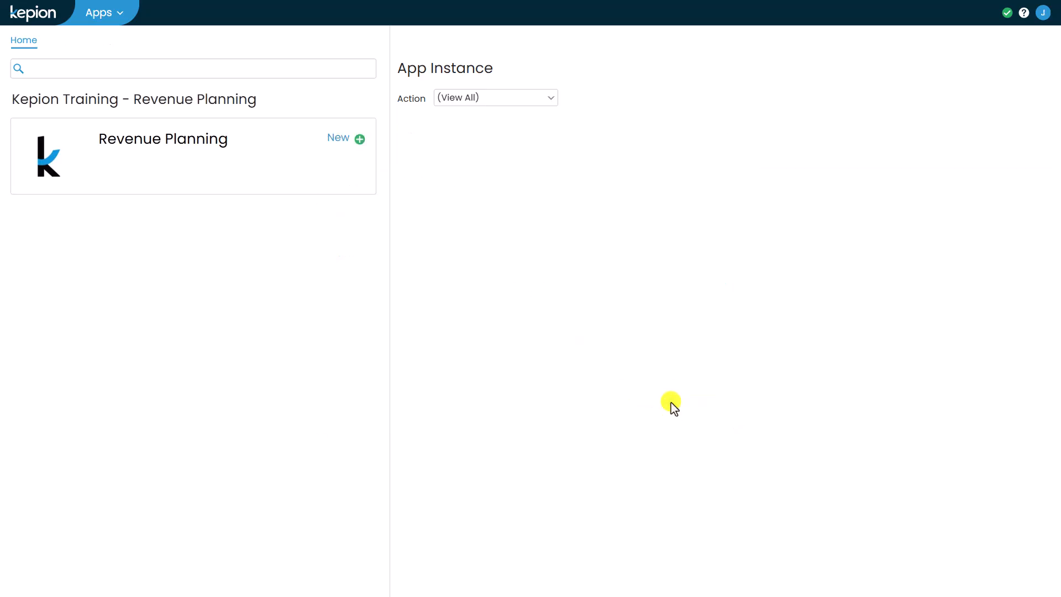
pyautogui.click(344, 142)
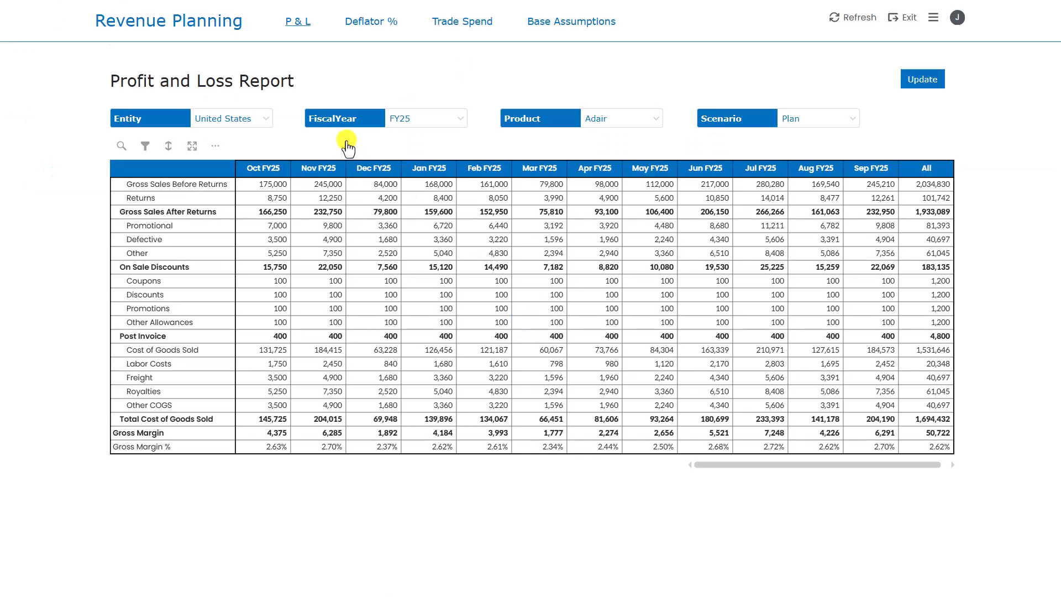
# On Base Assumptions, fill the Oct FY25 column with 2400 and update the values.
pyautogui.click(547, 26)
pyautogui.click(215, 215)
pyautogui.write('2400')
pyautogui.moveTo(221, 222); pyautogui.dragTo(193, 358)
pyautogui.click(919, 79)
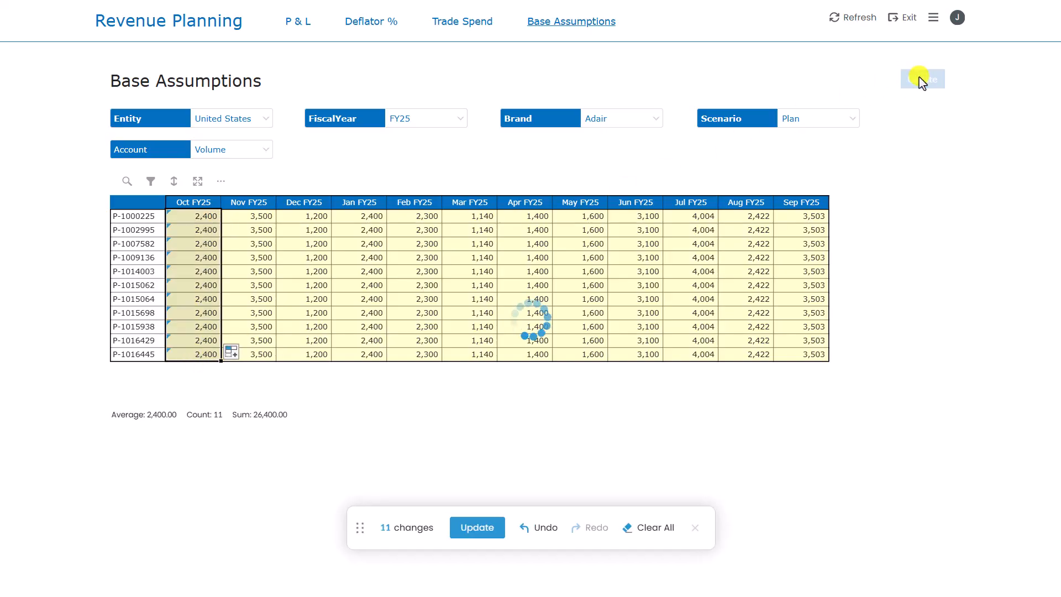
# Submit the Revenue Planning instance to the approver.
pyautogui.click(933, 19)
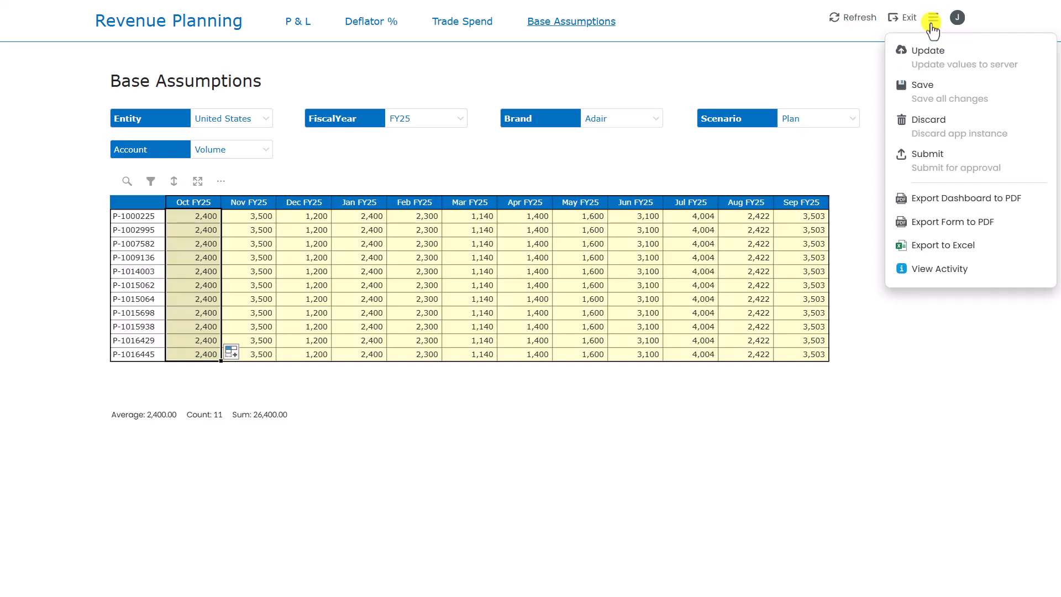
pyautogui.click(937, 162)
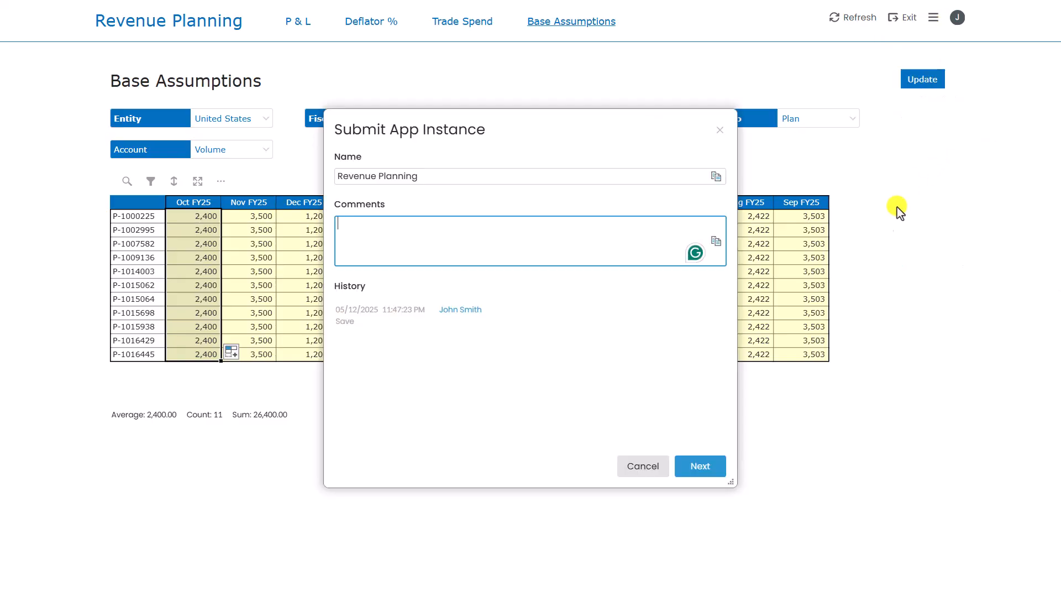
pyautogui.click(697, 467)
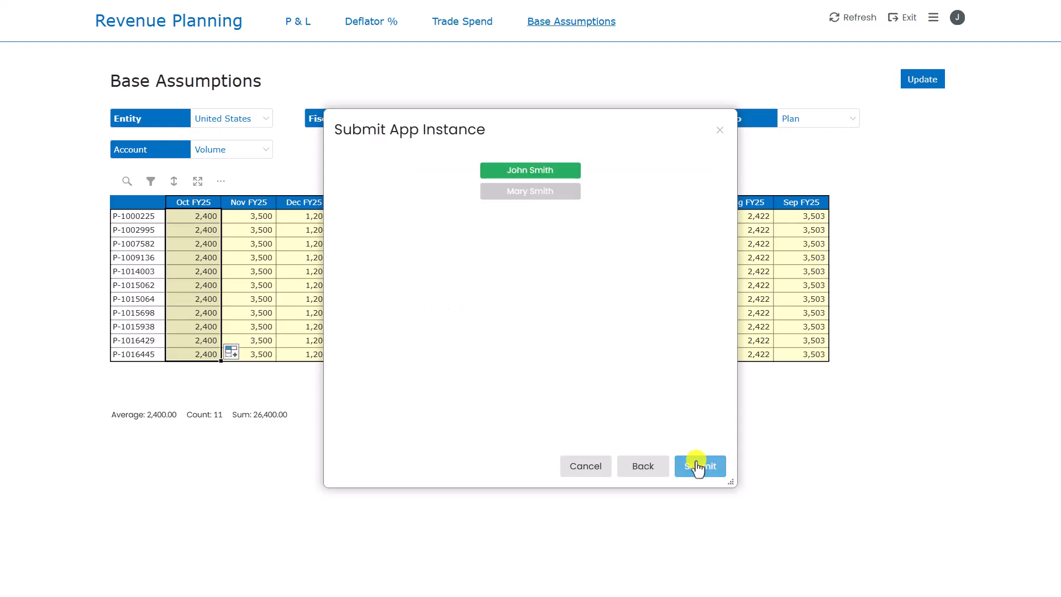
pyautogui.click(698, 467)
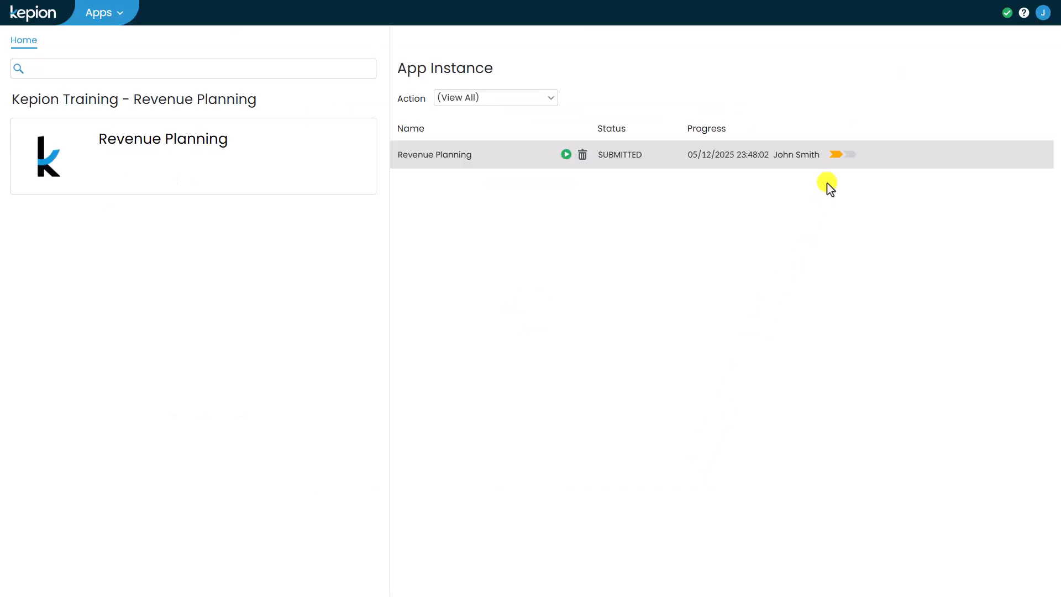
pyautogui.moveTo(837, 161)
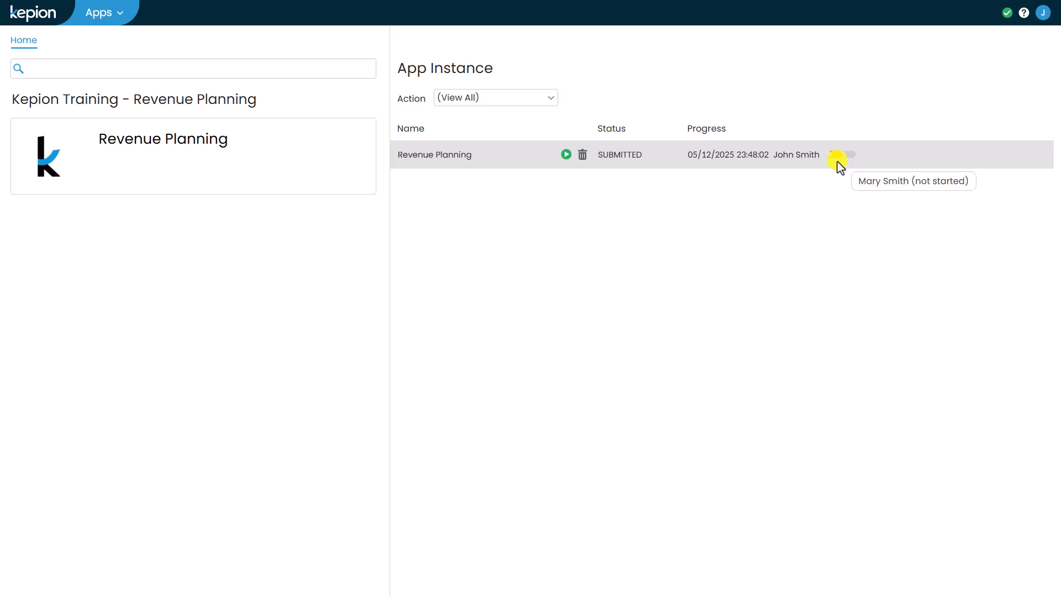
# Impersonate the approver user as a Custom User by entering their name.
pyautogui.click(1044, 13)
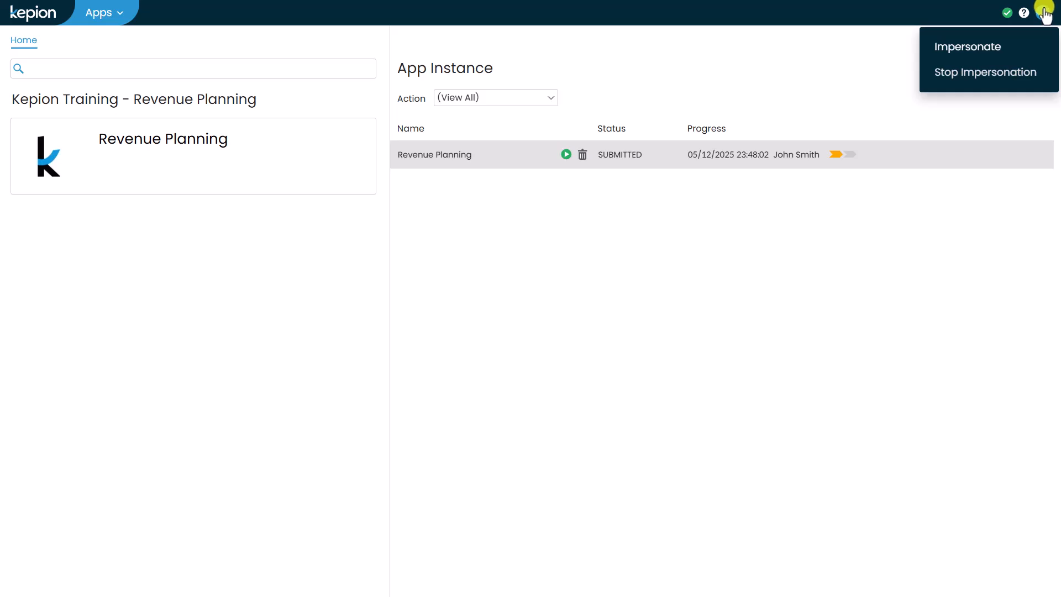
pyautogui.click(993, 48)
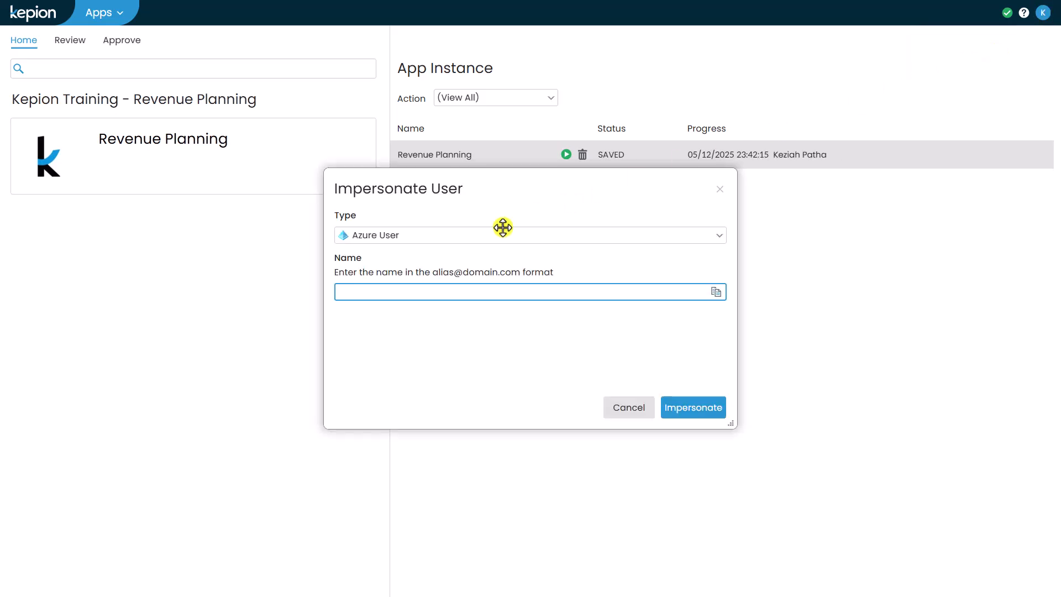
pyautogui.click(481, 235)
pyautogui.click(445, 274)
pyautogui.click(437, 283)
pyautogui.write('Mary S')
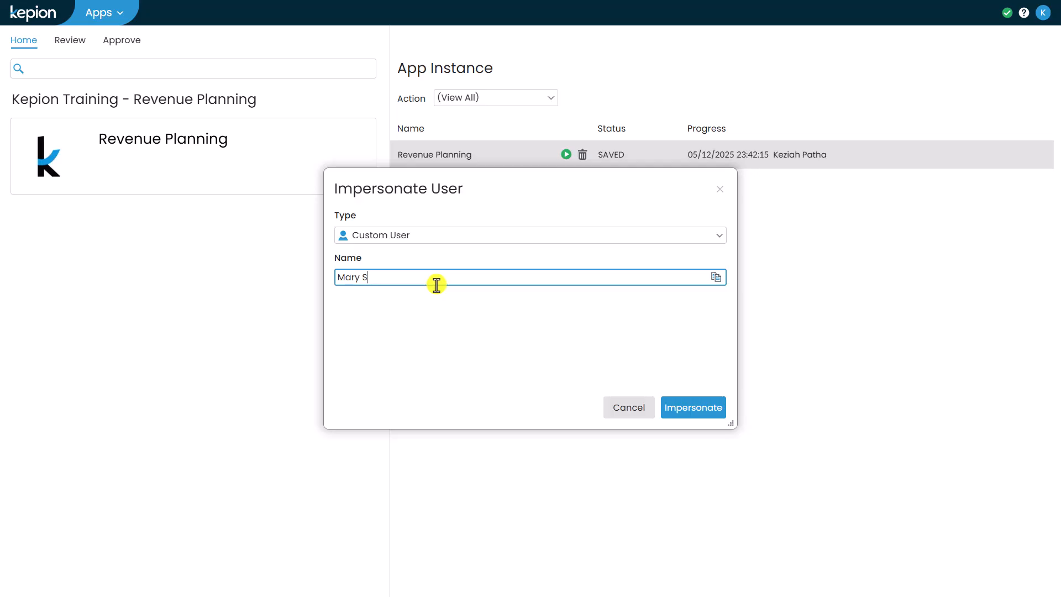
pyautogui.write('mith')
pyautogui.press('Tab')
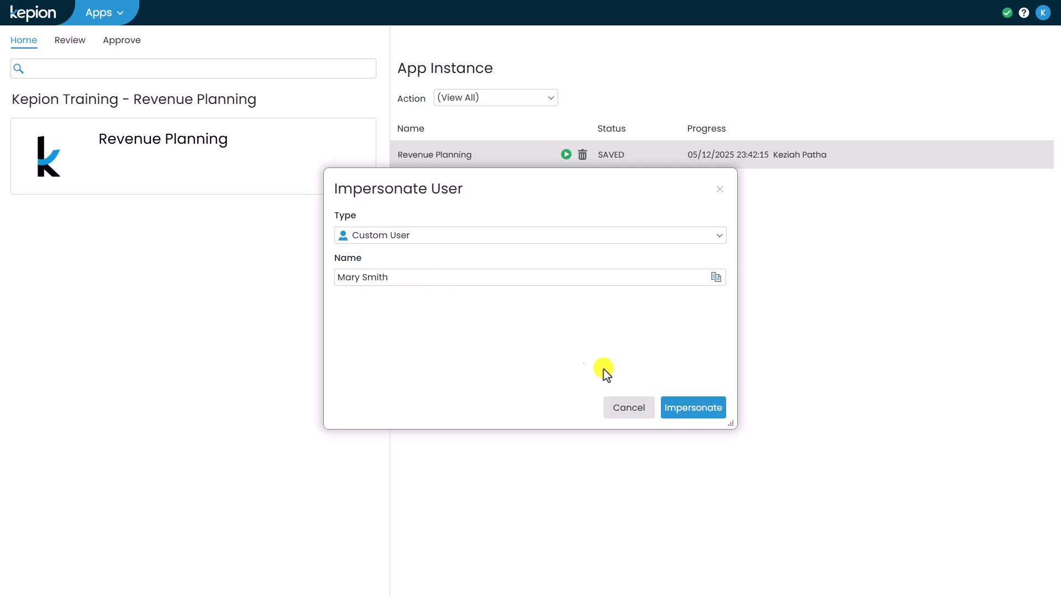
pyautogui.click(691, 412)
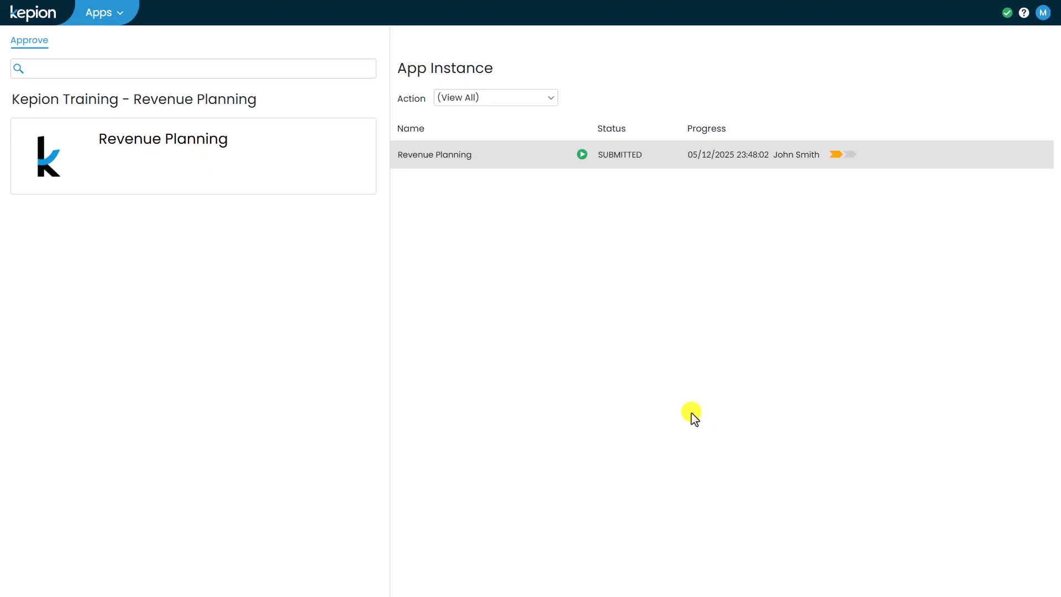
# Open the submitted instance, change P-1000225's Oct FY25 volume to 3,500, and update.
pyautogui.click(581, 156)
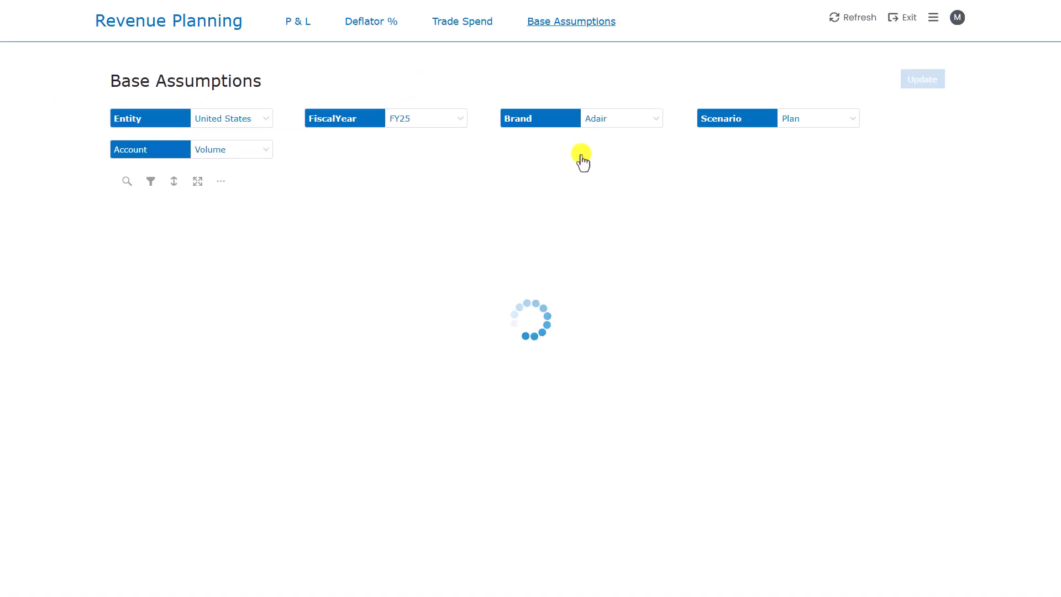
pyautogui.click(209, 219)
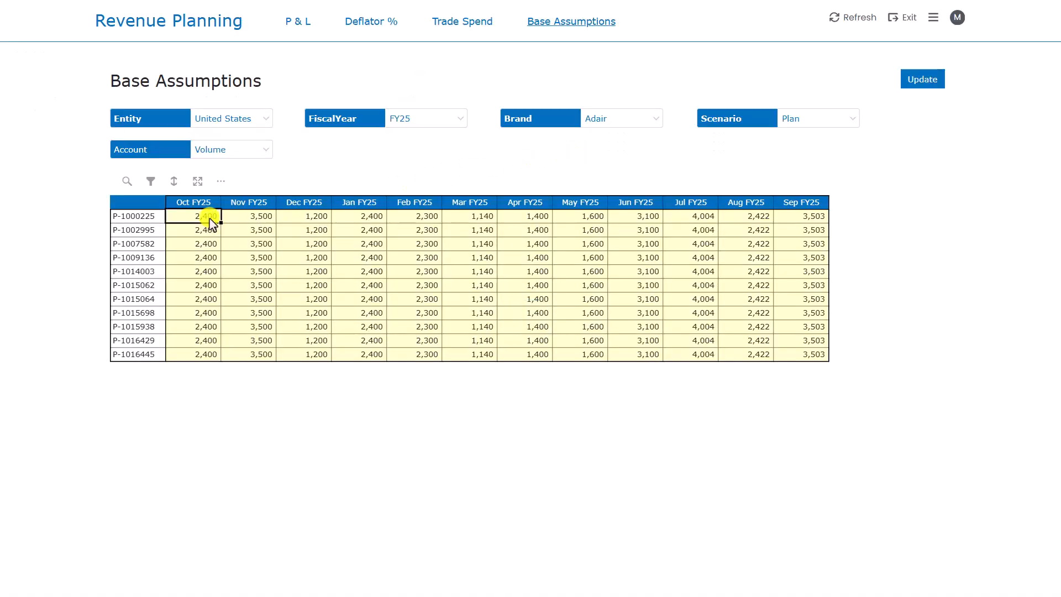
pyautogui.write('3,')
pyautogui.write('500')
pyautogui.click(917, 82)
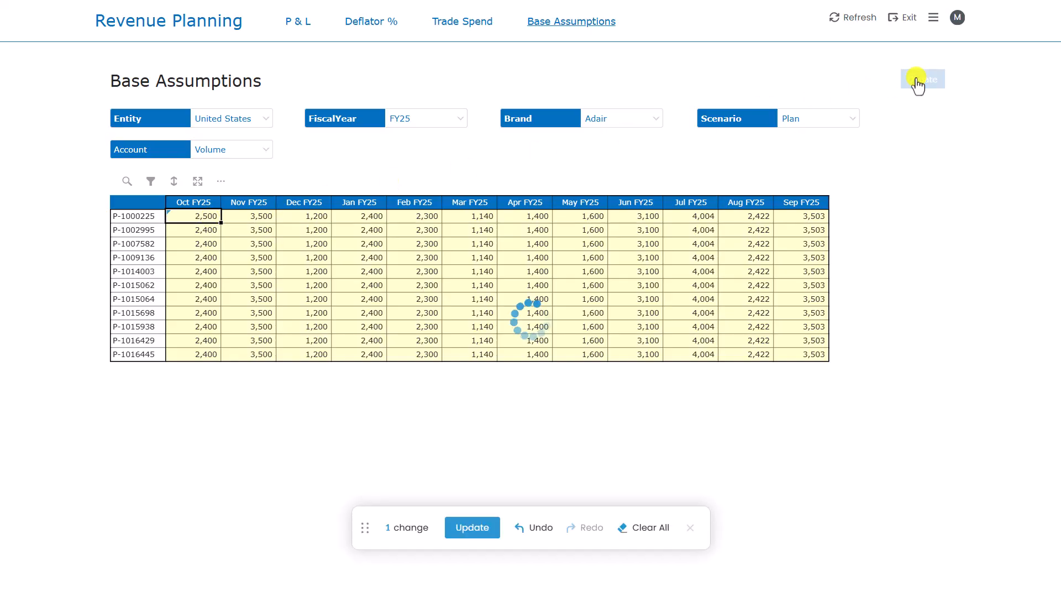
# Approve the submission with Make final ticked, then exit back to the apps page.
pyautogui.click(933, 18)
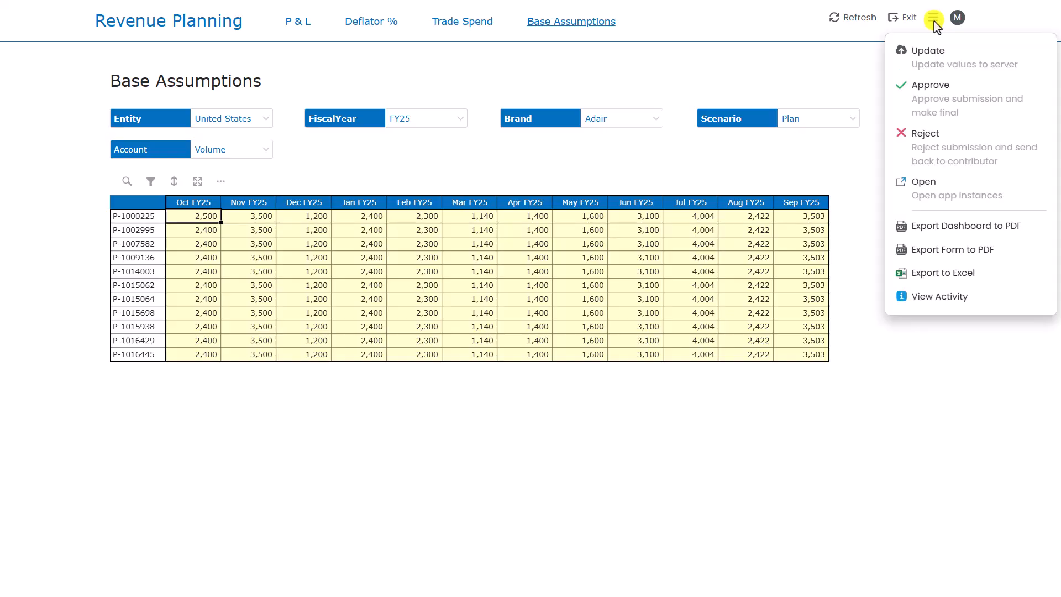
pyautogui.click(931, 88)
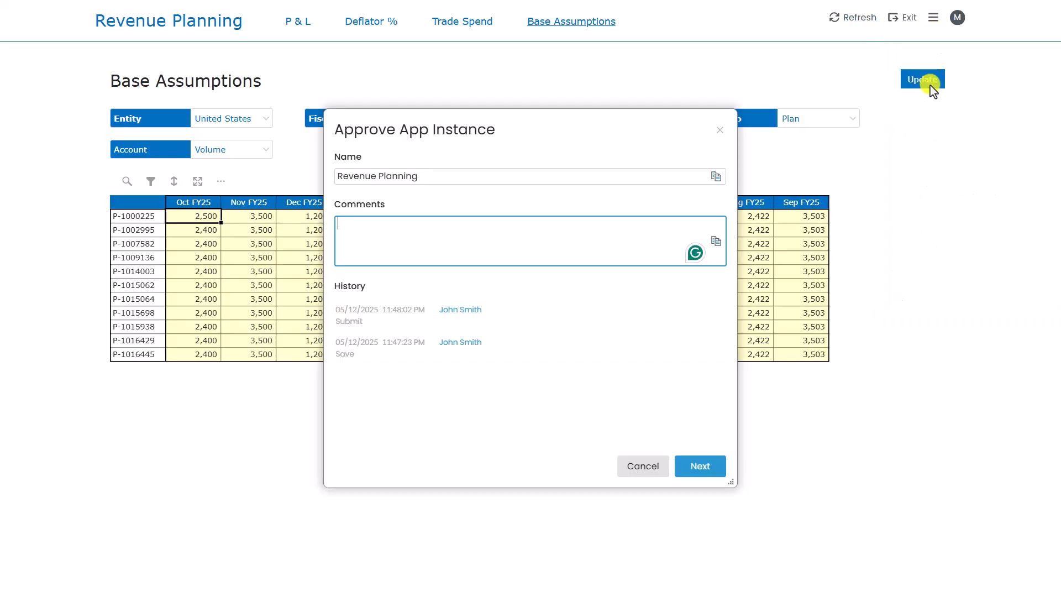
pyautogui.click(698, 468)
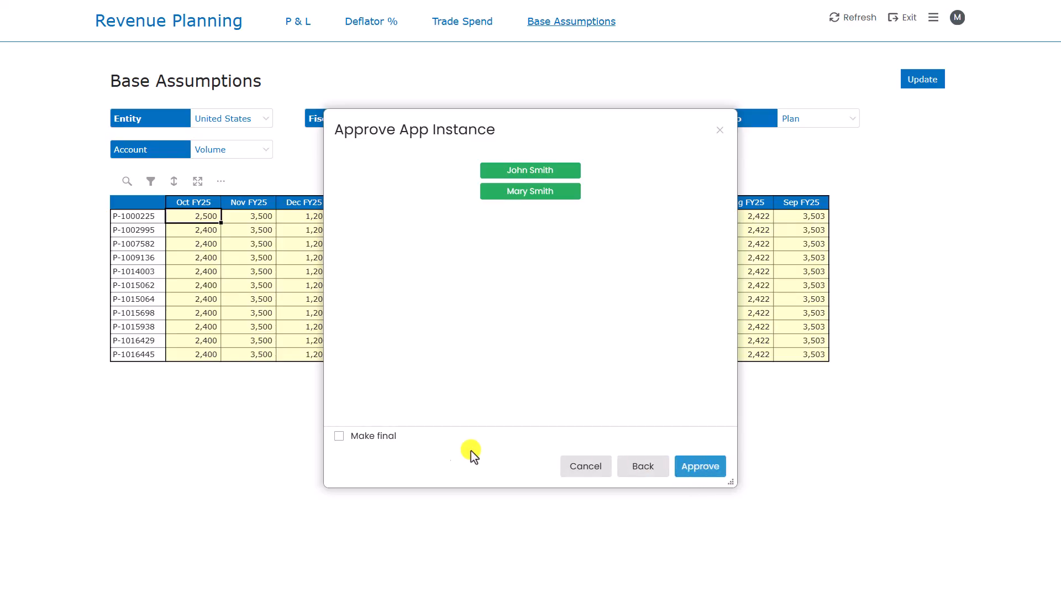
pyautogui.click(339, 436)
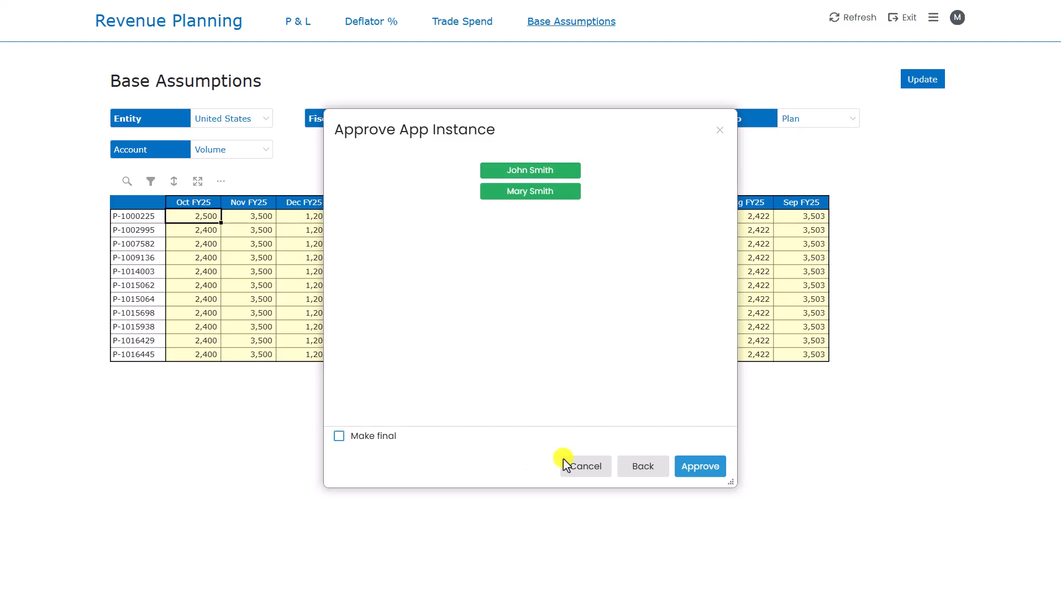
pyautogui.click(693, 470)
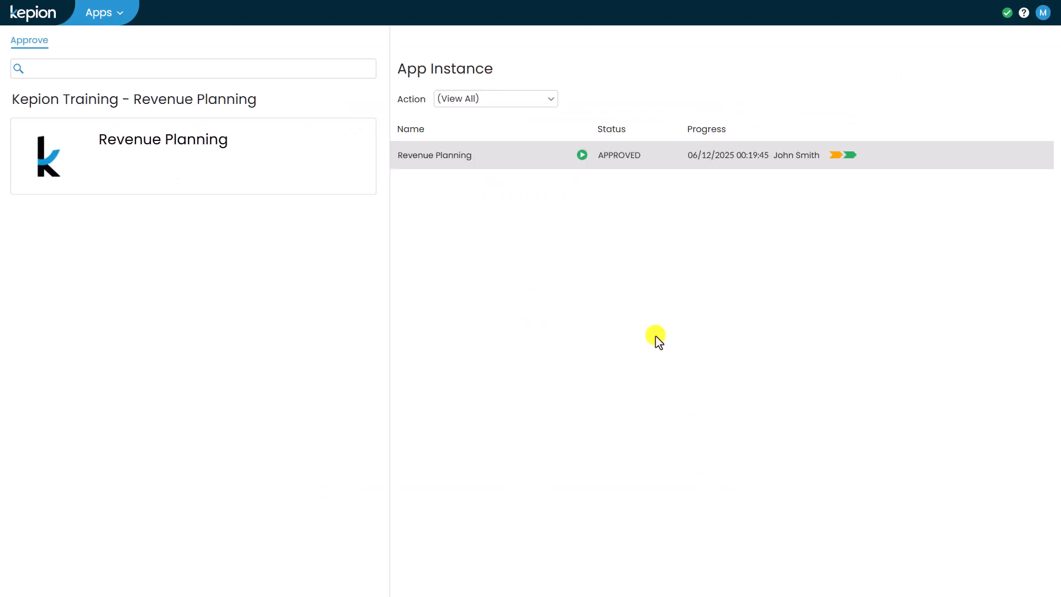
pyautogui.click(584, 159)
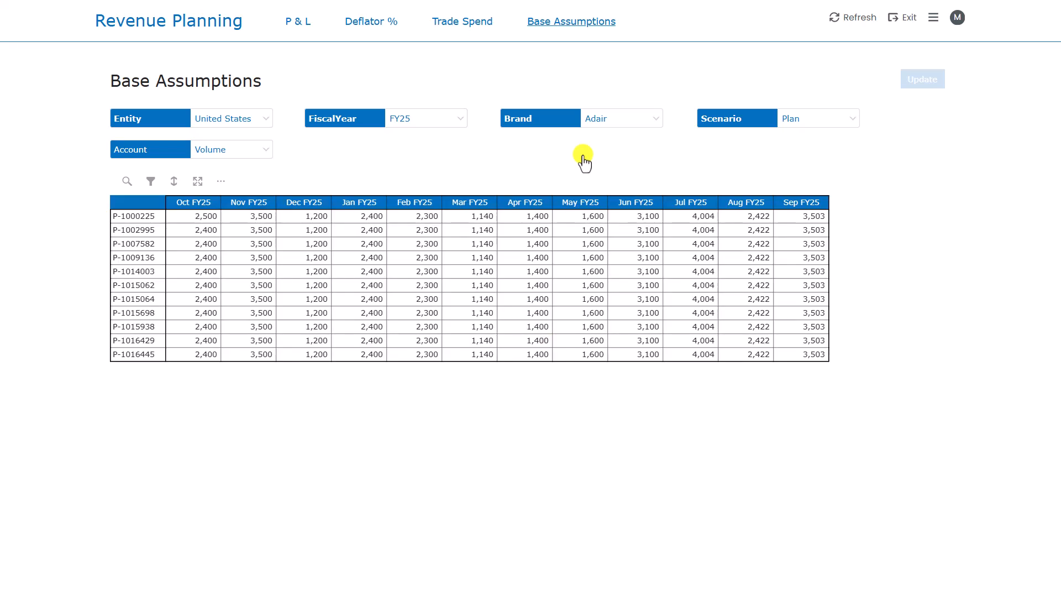
pyautogui.click(908, 20)
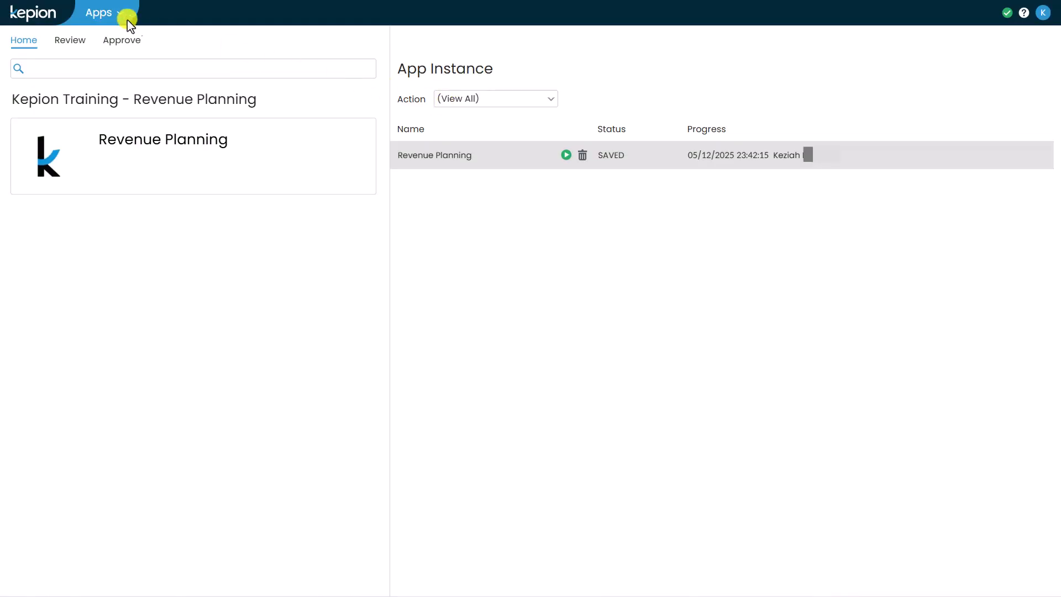
# In Administrator, edit the Kepion Training - Revenue Planning app and view its App Instance tab.
pyautogui.click(114, 18)
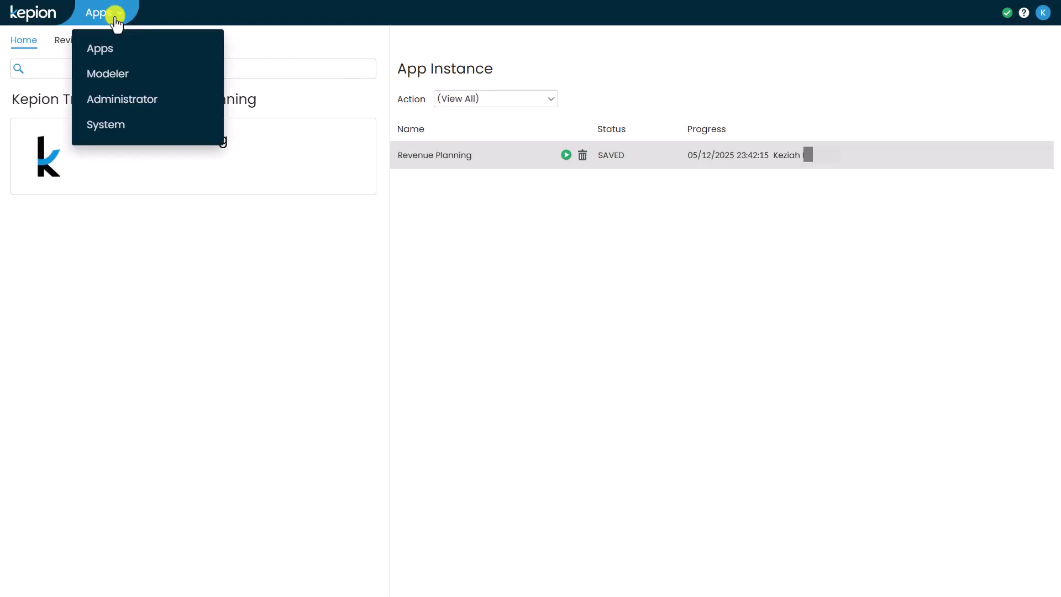
pyautogui.click(113, 101)
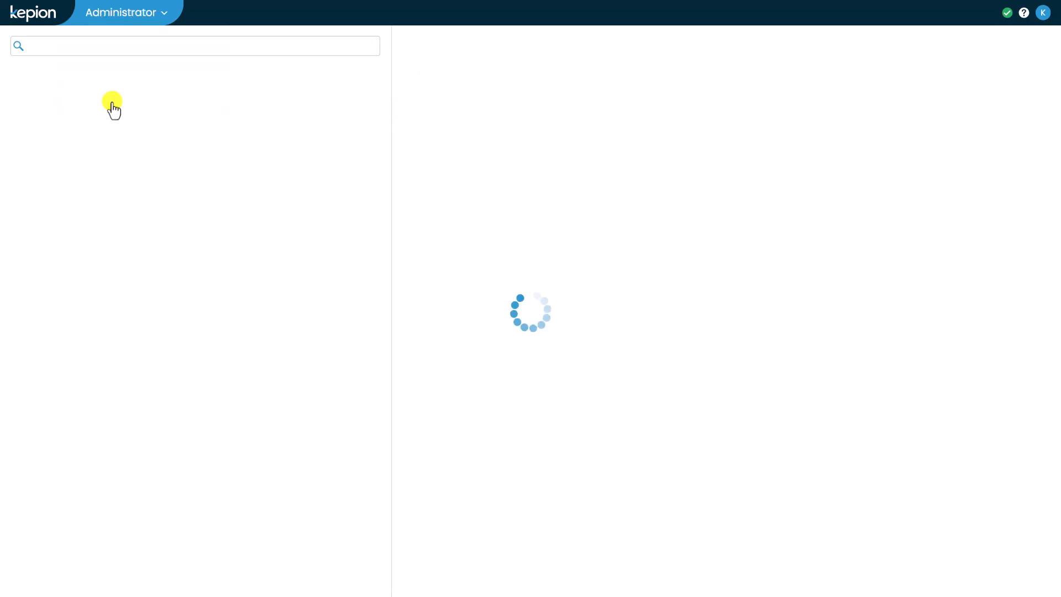
pyautogui.click(86, 128)
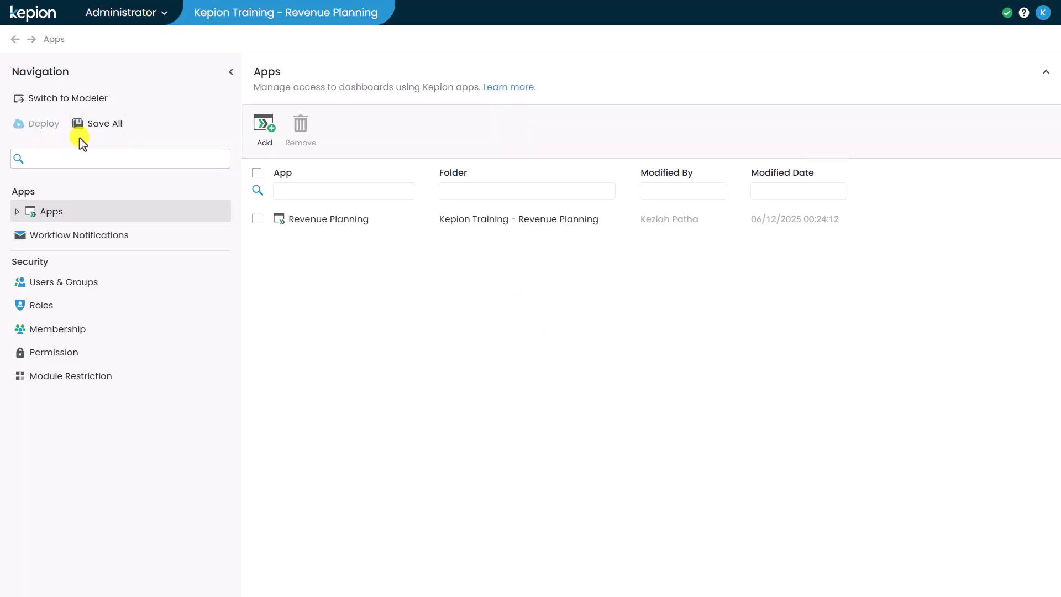
pyautogui.click(17, 209)
pyautogui.click(28, 235)
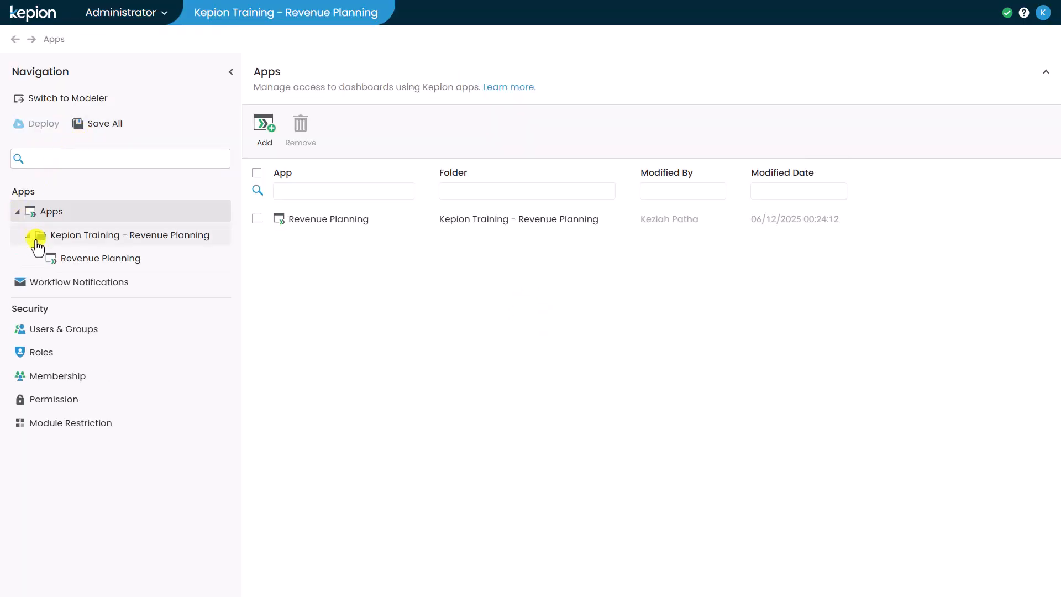
pyautogui.click(70, 264)
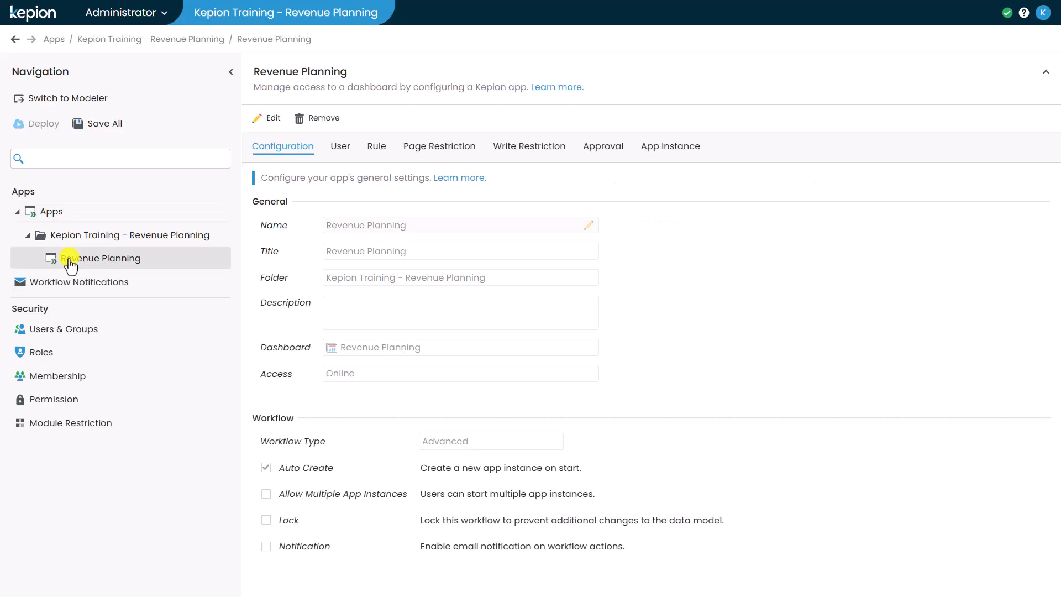
pyautogui.click(261, 117)
pyautogui.click(650, 149)
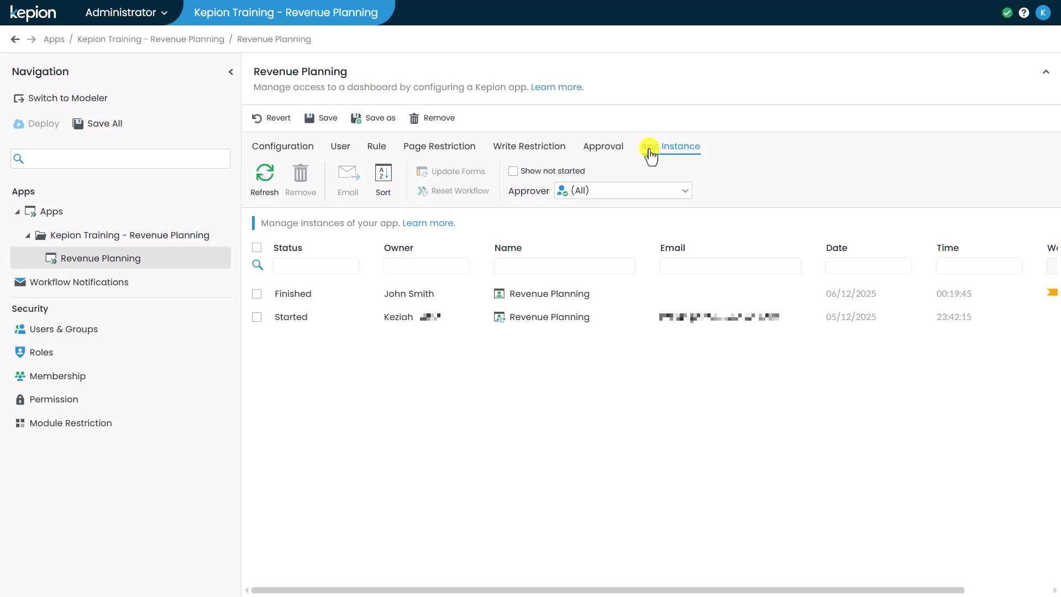
# Select the Finished and Started instances, scroll the table right, and advance to the recap slide.
pyautogui.click(257, 294)
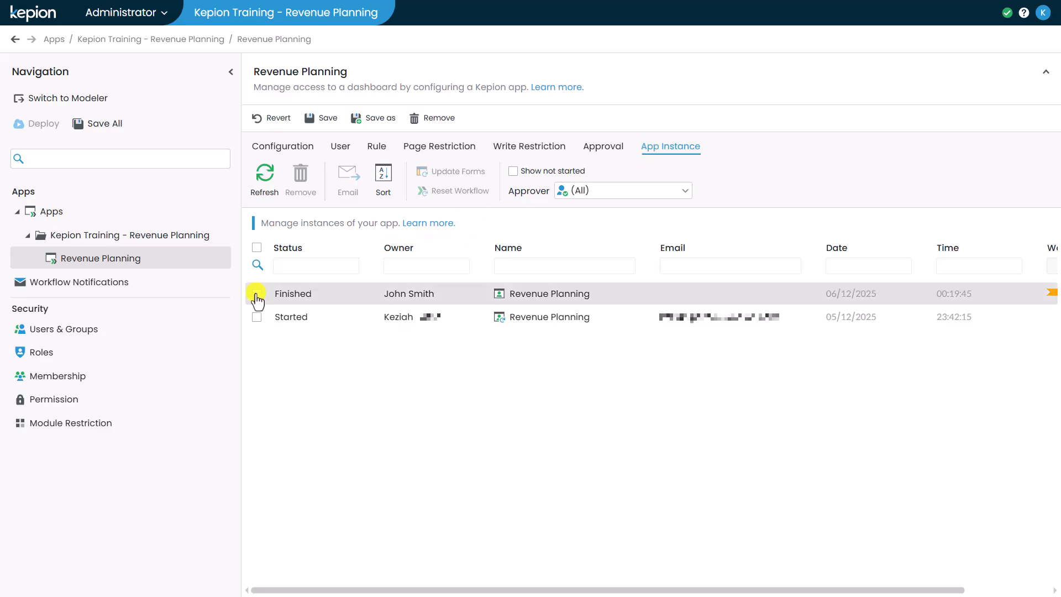
pyautogui.click(257, 318)
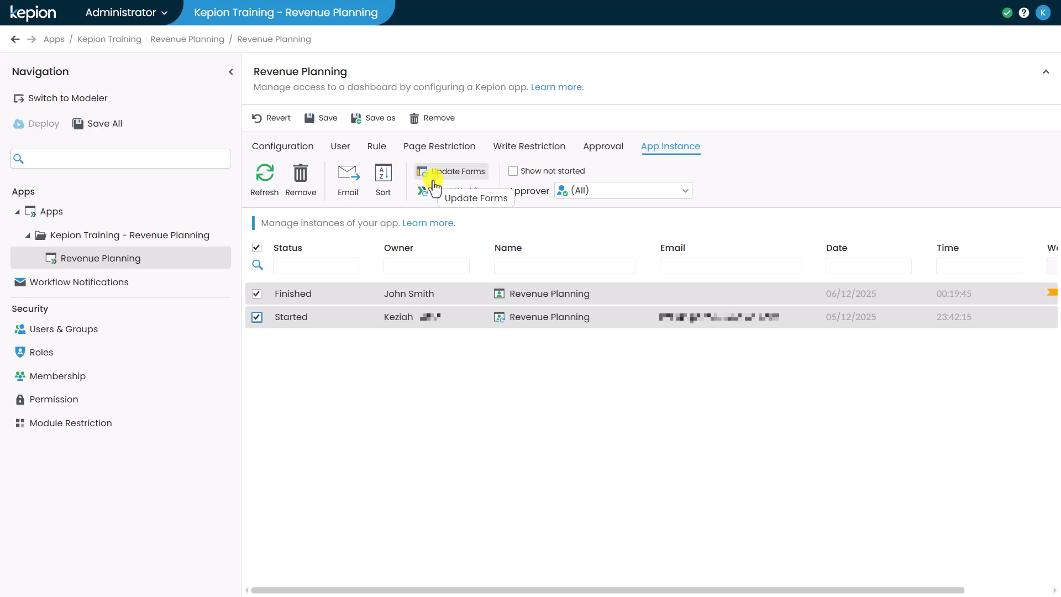
pyautogui.click(412, 544)
pyautogui.moveTo(409, 589)
pyautogui.mouseDown()
pyautogui.moveTo(527, 591)
pyautogui.moveTo(393, 589)
pyautogui.mouseUp()
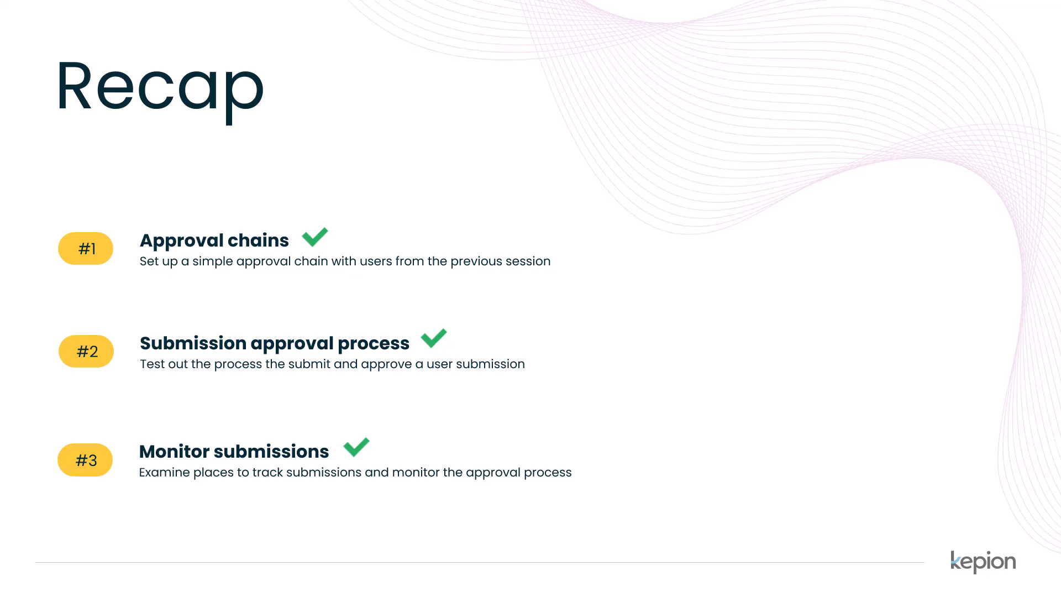
pyautogui.press('Right')
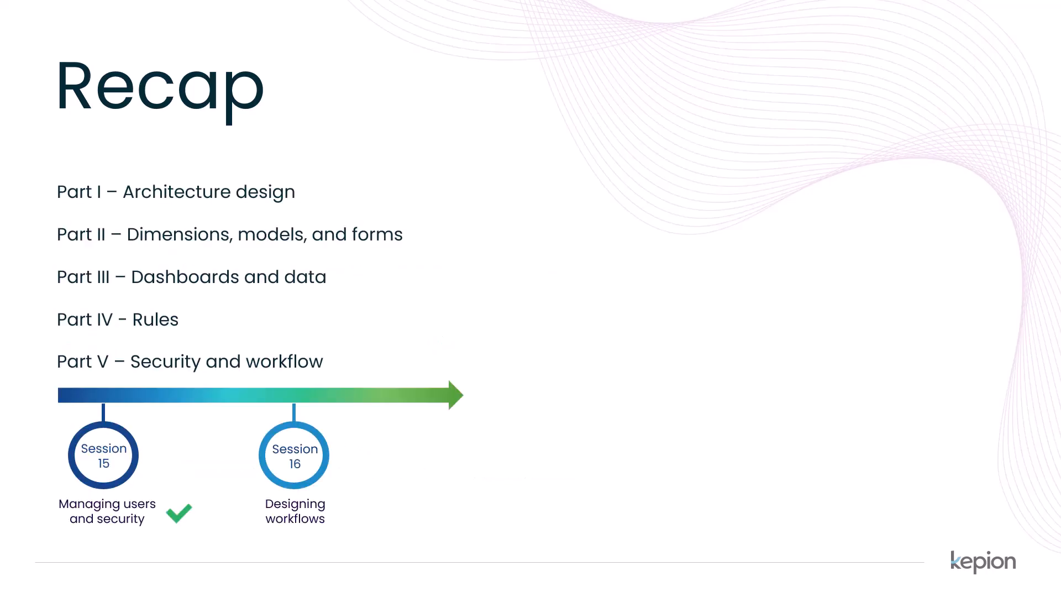